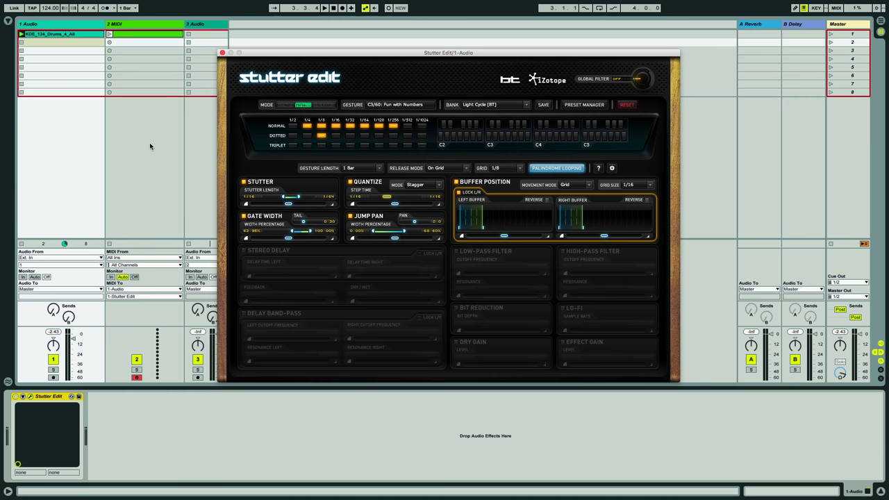
Step: Load Auto Filter from Audio Effects onto the 1-Audio track, after Stutter Edit
{"action": "left_click", "coordinate": [7, 21]}
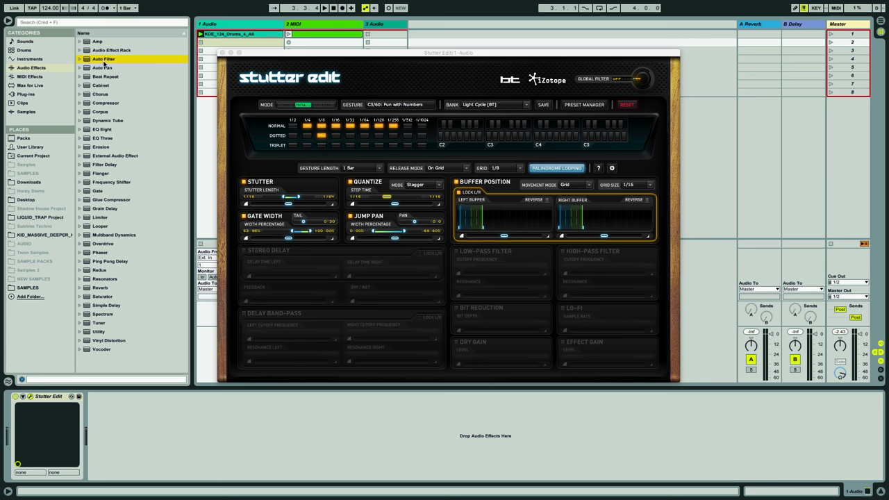
{"action": "double_click", "coordinate": [103, 60]}
{"action": "left_click", "coordinate": [7, 20]}
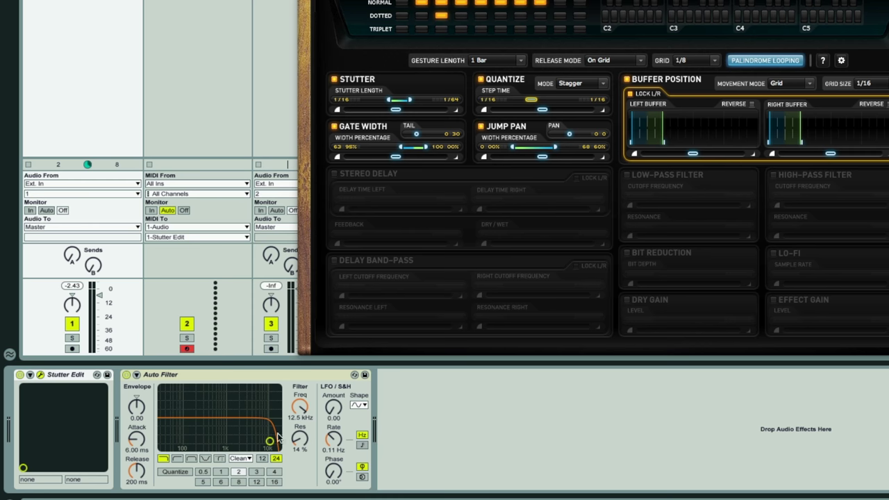
Step: Sweep the Auto Filter cutoff down to 293 Hz, back up to about 6.24 kHz, and raise resonance to 60%
{"action": "left_click_drag", "start_coordinate": [300, 415], "coordinate": [300, 441]}
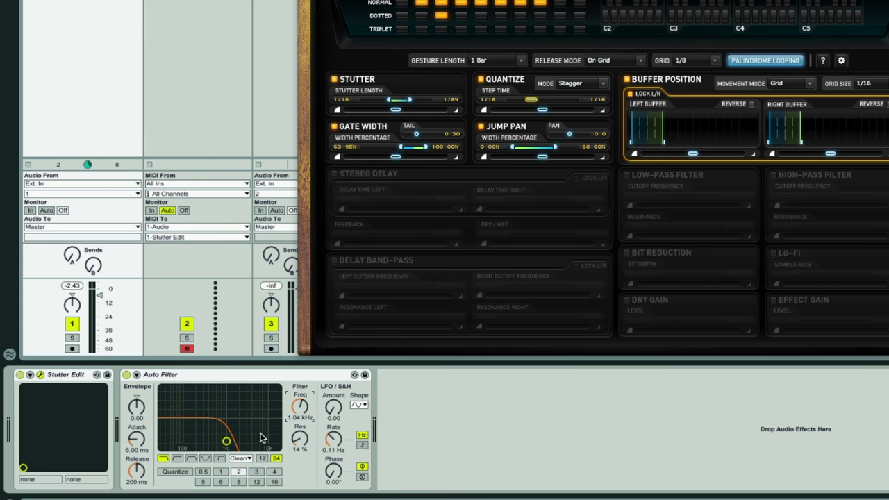
{"action": "mouse_move", "coordinate": [304, 413]}
{"action": "left_mouse_down"}
{"action": "mouse_move", "coordinate": [301, 403]}
{"action": "mouse_move", "coordinate": [303, 439]}
{"action": "mouse_move", "coordinate": [300, 410]}
{"action": "left_mouse_up"}
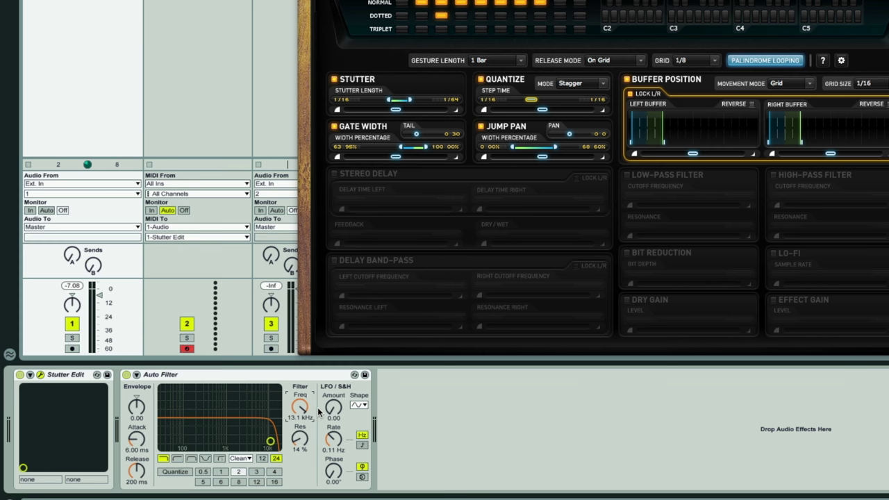
{"action": "left_click_drag", "start_coordinate": [271, 441], "coordinate": [263, 419]}
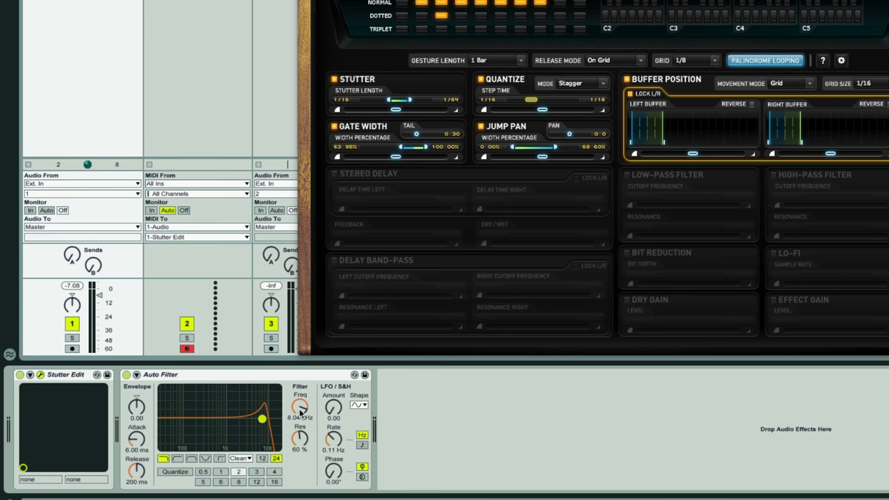
Step: Sweep the low-pass cutoff down to 552 Hz, then back up to 4.66 kHz
{"action": "left_click_drag", "start_coordinate": [300, 409], "coordinate": [242, 438]}
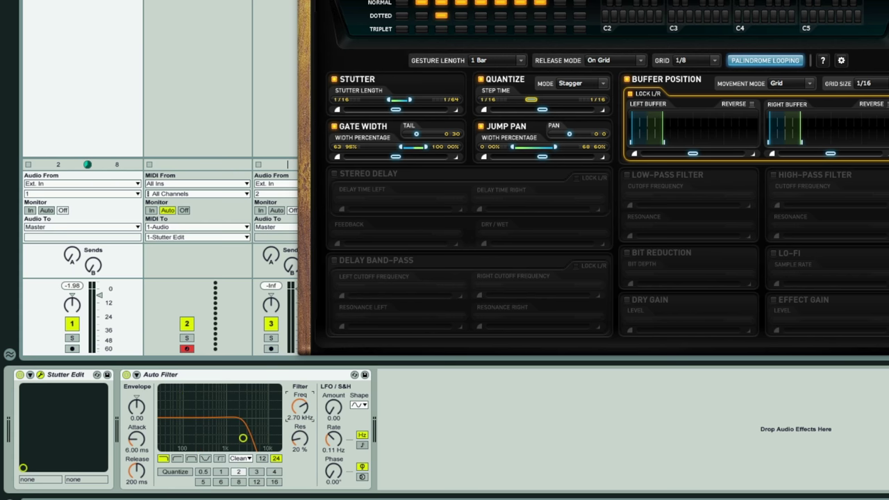
{"action": "left_click_drag", "start_coordinate": [242, 439], "coordinate": [255, 442]}
Step: Switch Auto Filter to high-pass and pull its cutoff down to about 35 Hz
{"action": "left_click", "coordinate": [178, 459]}
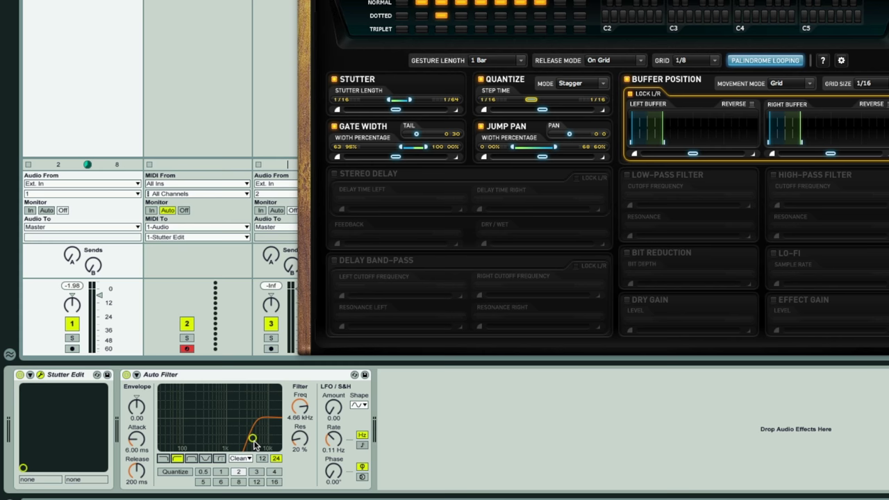
{"action": "left_click_drag", "start_coordinate": [254, 445], "coordinate": [166, 440]}
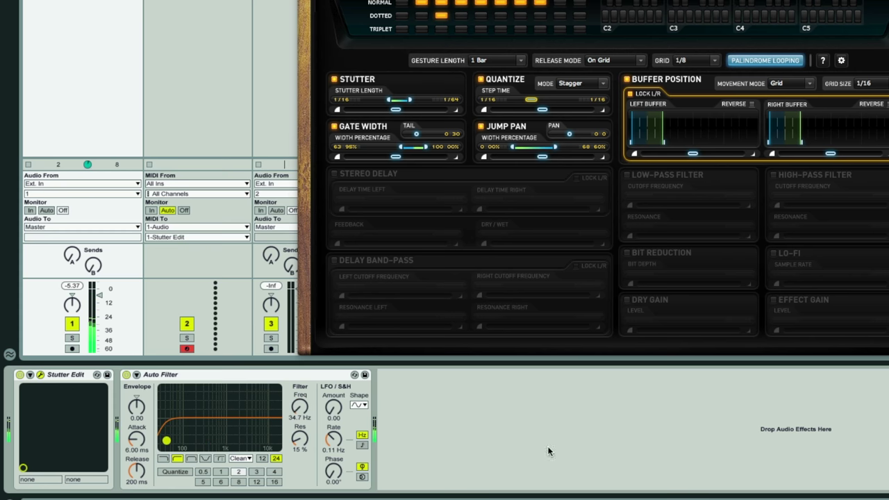
{"action": "left_click", "coordinate": [136, 375]}
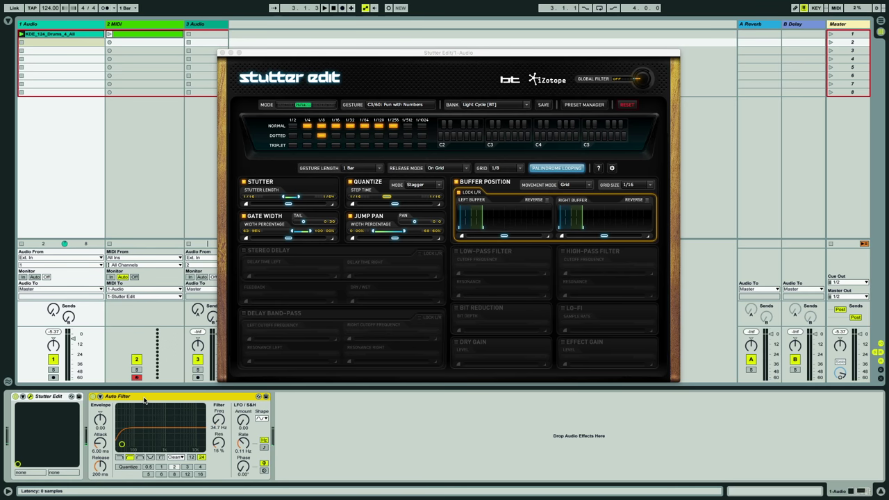
Step: Delete the Auto Filter and load Stutter Edit's <Empty> bank
{"action": "key", "text": "Delete"}
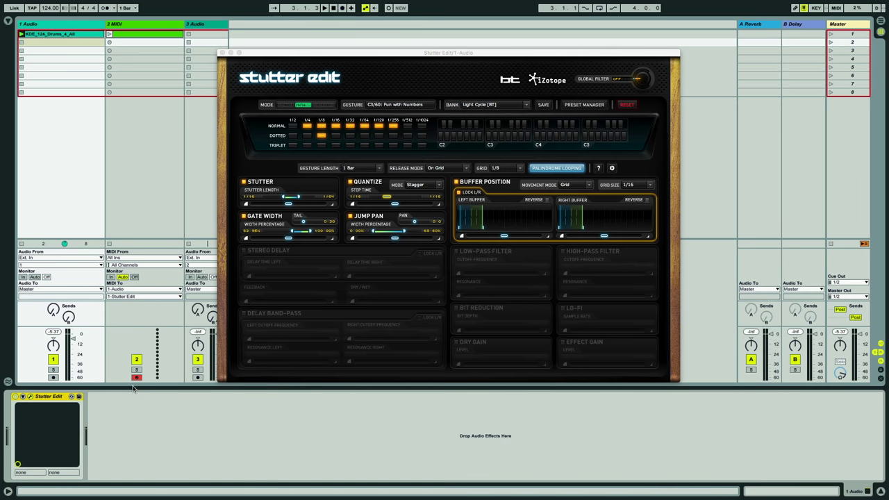
{"action": "left_click", "coordinate": [490, 106]}
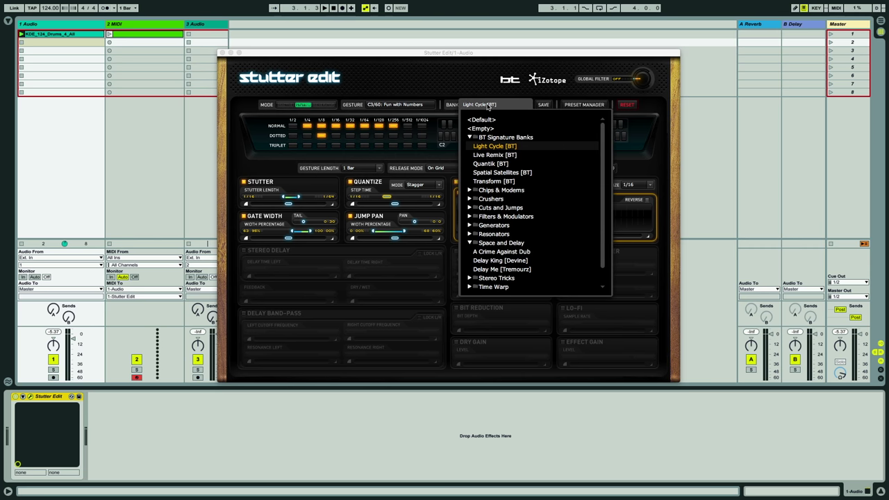
{"action": "left_click", "coordinate": [481, 128]}
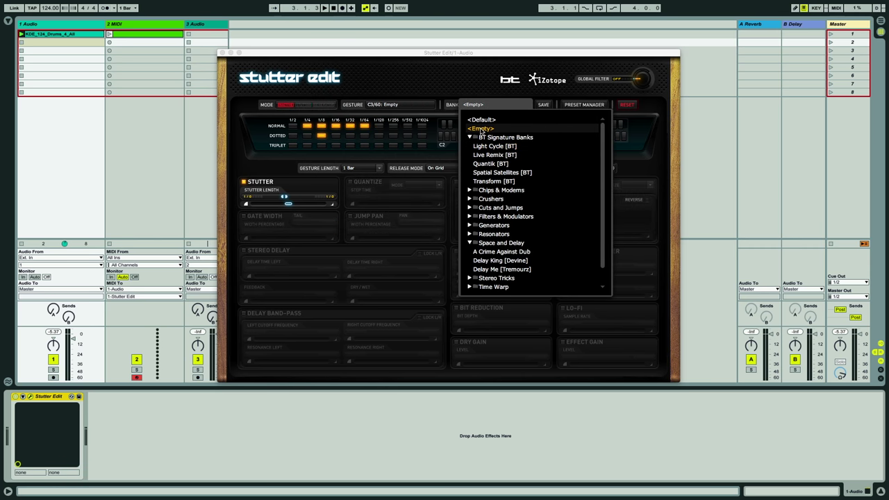
{"action": "left_click", "coordinate": [461, 81]}
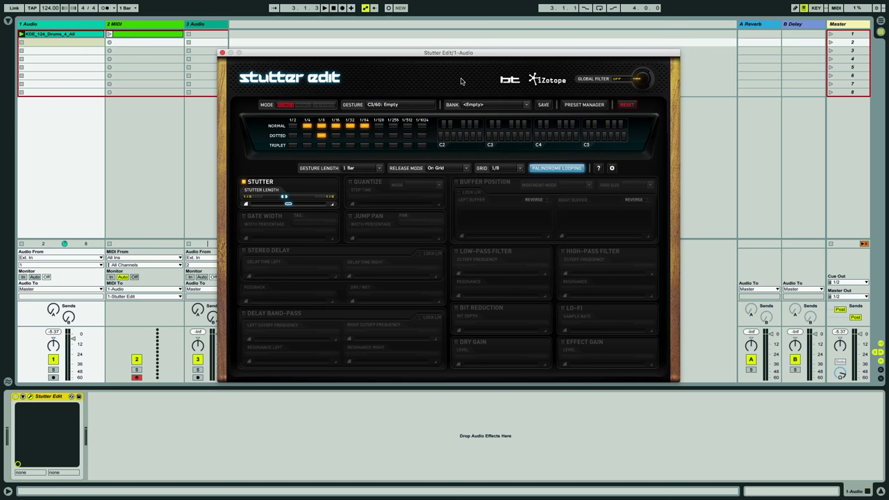
Step: Browse the empty gesture slots around C3/60 in the Preset Manager, then close it
{"action": "left_click", "coordinate": [584, 104]}
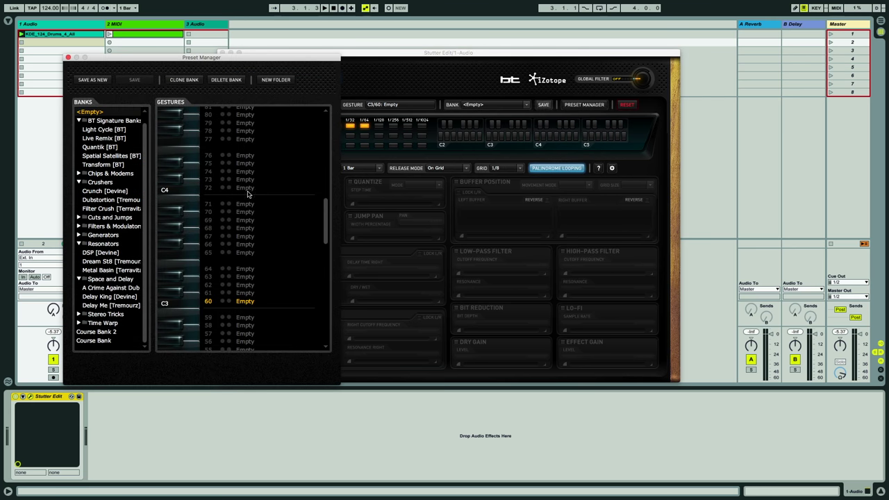
{"action": "scroll", "coordinate": [306, 215], "scroll_direction": "down", "scroll_amount": 3}
{"action": "left_click_drag", "start_coordinate": [324, 215], "coordinate": [329, 195]}
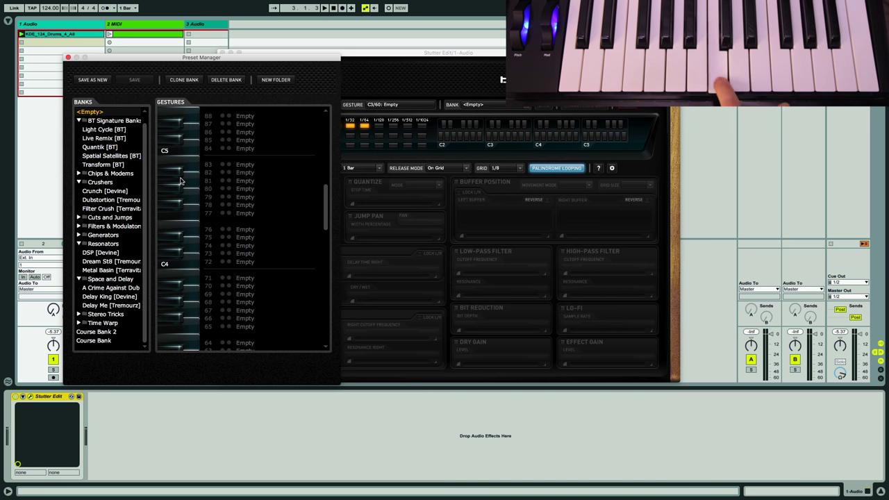
{"action": "left_click_drag", "start_coordinate": [324, 205], "coordinate": [324, 233]}
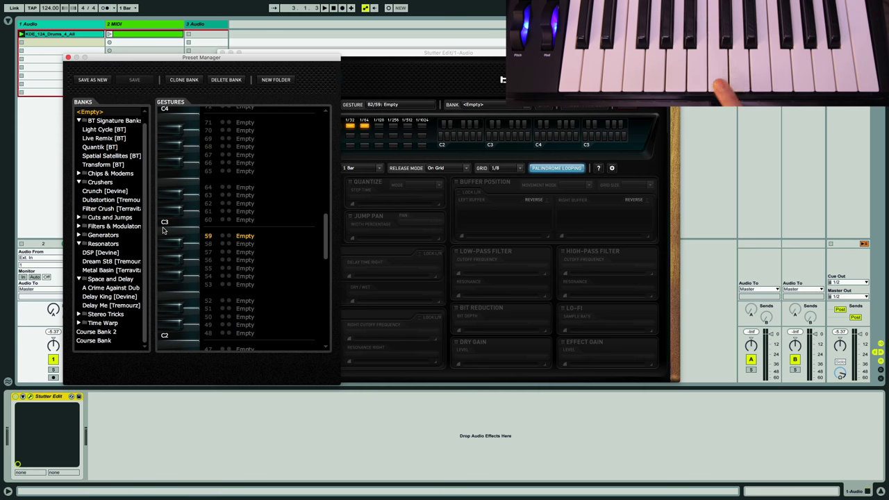
{"action": "left_click", "coordinate": [67, 58]}
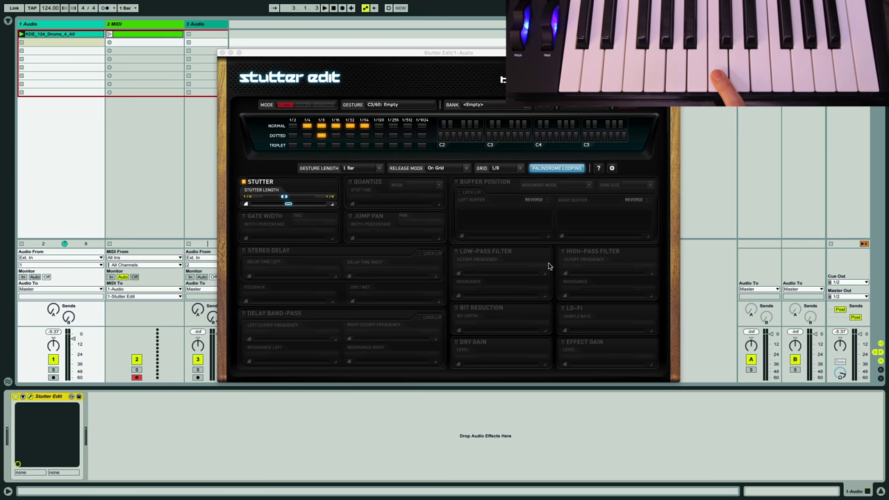
Step: Disable the Stutter module for the C3 Stutter 60 gesture
{"action": "left_click", "coordinate": [243, 182]}
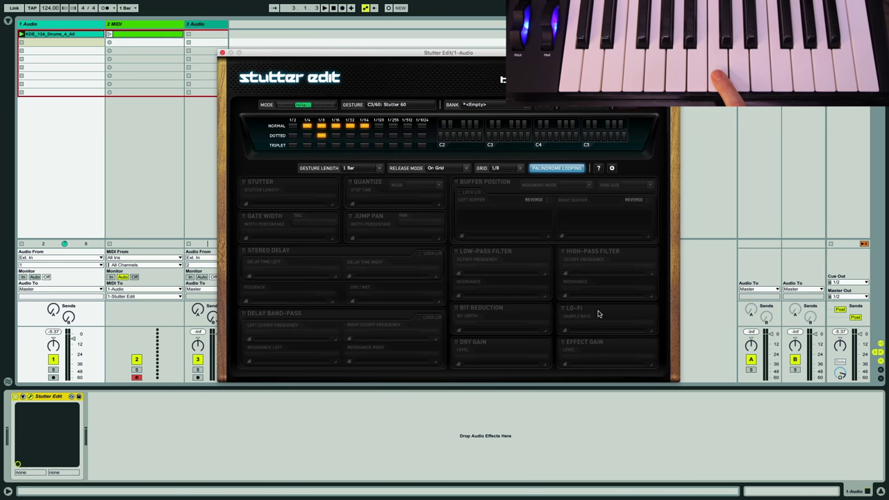
Step: Enable the High-Pass Filter module and bring its resonance range down to 0.00
{"action": "left_click", "coordinate": [562, 251]}
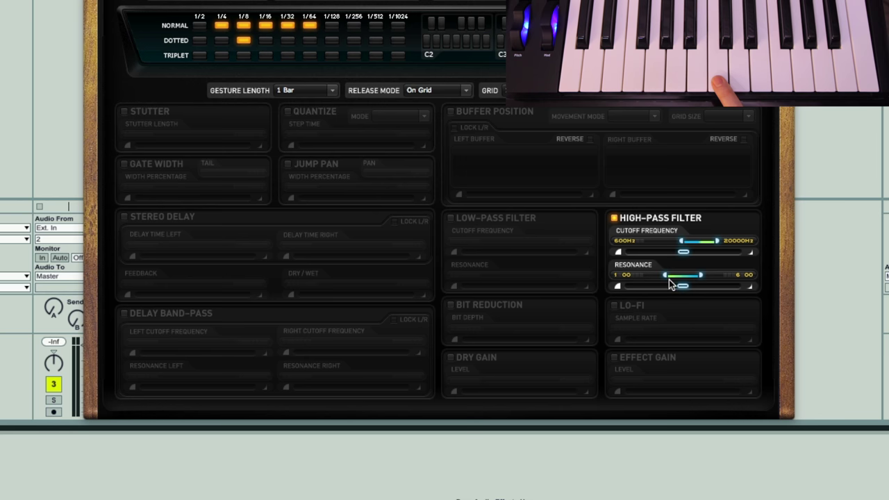
{"action": "mouse_move", "coordinate": [664, 278]}
{"action": "left_mouse_down"}
{"action": "mouse_move", "coordinate": [637, 279]}
{"action": "mouse_move", "coordinate": [653, 278]}
{"action": "left_mouse_up"}
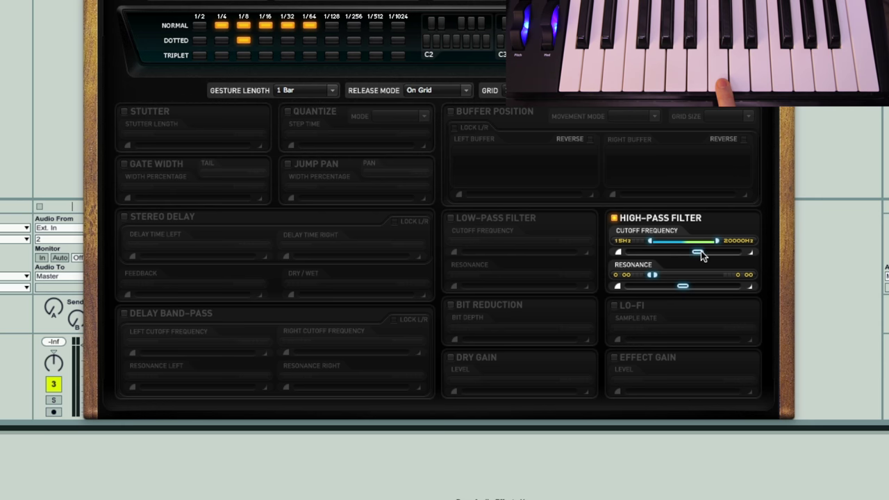
Step: Bend the 15–20000 Hz cutoff curve left of centre and adjust its low end
{"action": "mouse_move", "coordinate": [669, 254]}
{"action": "left_mouse_down"}
{"action": "mouse_move", "coordinate": [697, 255]}
{"action": "mouse_move", "coordinate": [659, 254]}
{"action": "left_mouse_up"}
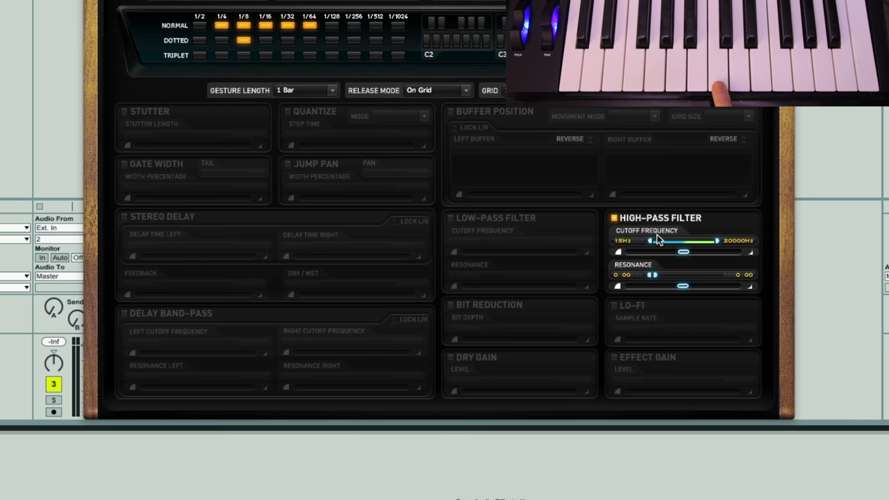
{"action": "left_click_drag", "start_coordinate": [653, 241], "coordinate": [660, 241]}
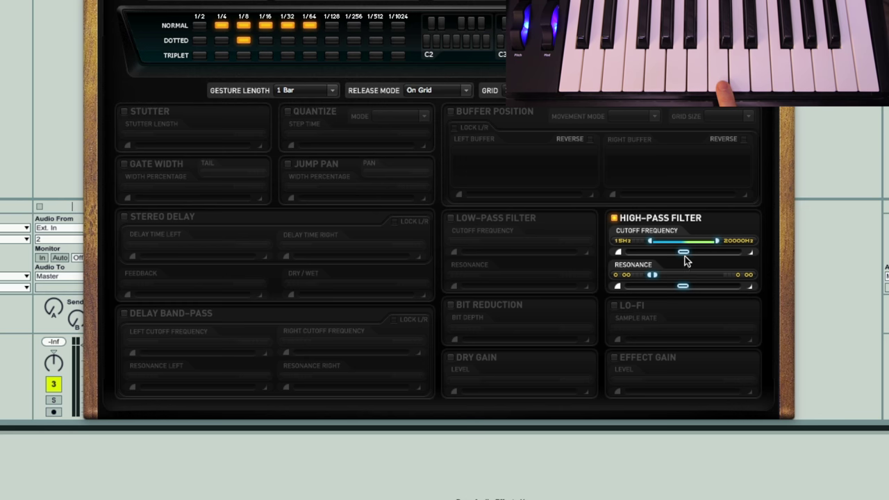
{"action": "left_click_drag", "start_coordinate": [683, 255], "coordinate": [671, 250]}
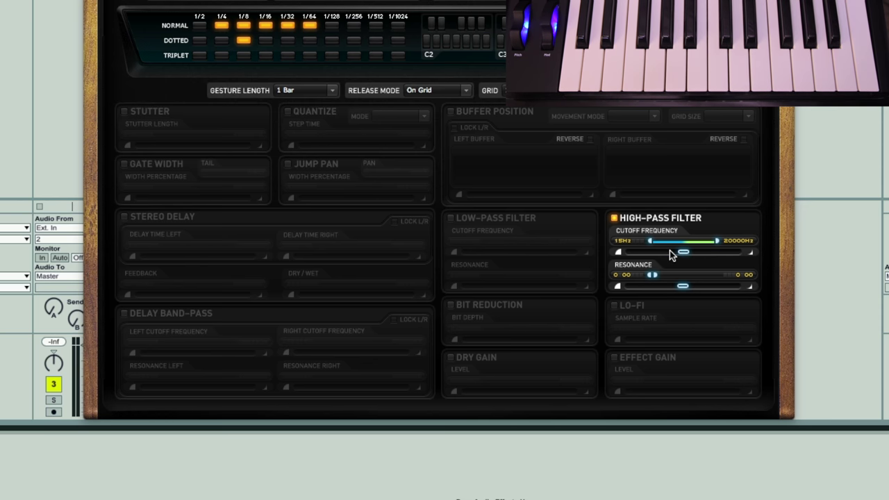
Step: Refine the high-pass cutoff curve shape with small back-and-forth adjustments
{"action": "left_click_drag", "start_coordinate": [669, 253], "coordinate": [684, 254]}
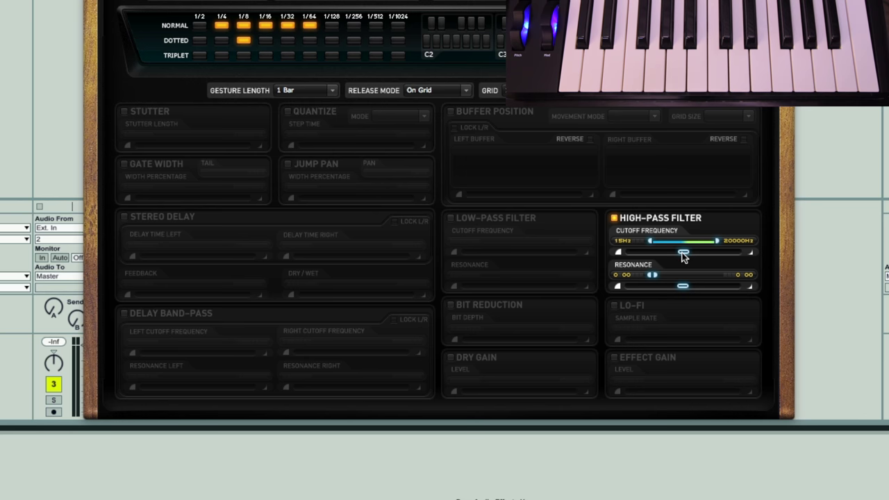
{"action": "mouse_move", "coordinate": [684, 255]}
{"action": "left_mouse_down"}
{"action": "mouse_move", "coordinate": [653, 255]}
{"action": "mouse_move", "coordinate": [687, 252]}
{"action": "mouse_move", "coordinate": [671, 257]}
{"action": "mouse_move", "coordinate": [679, 257]}
{"action": "left_mouse_up"}
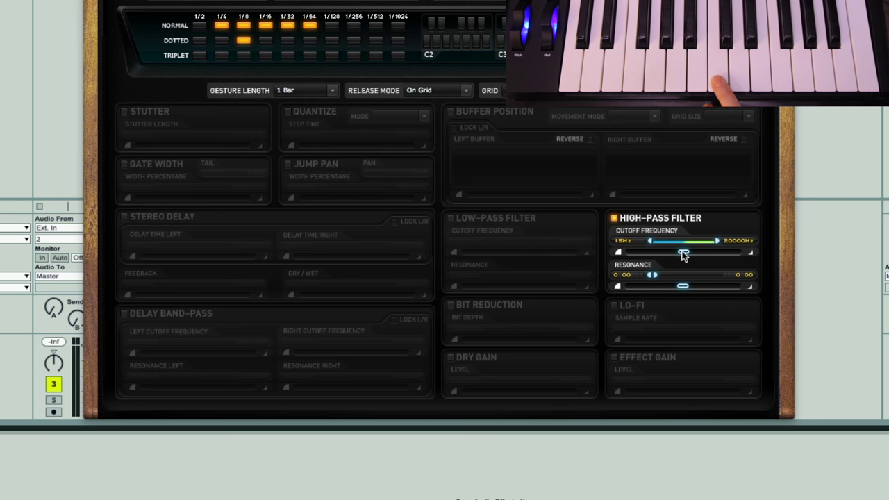
{"action": "left_click_drag", "start_coordinate": [681, 254], "coordinate": [677, 256]}
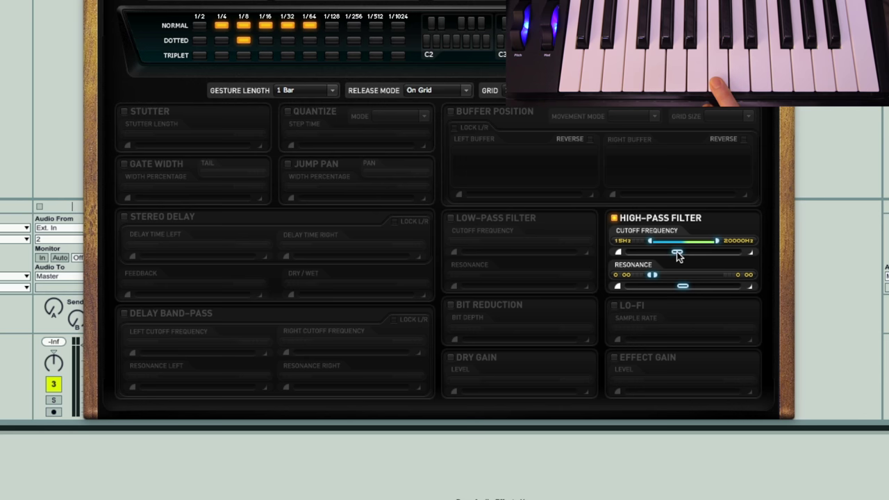
{"action": "left_click_drag", "start_coordinate": [676, 253], "coordinate": [668, 252]}
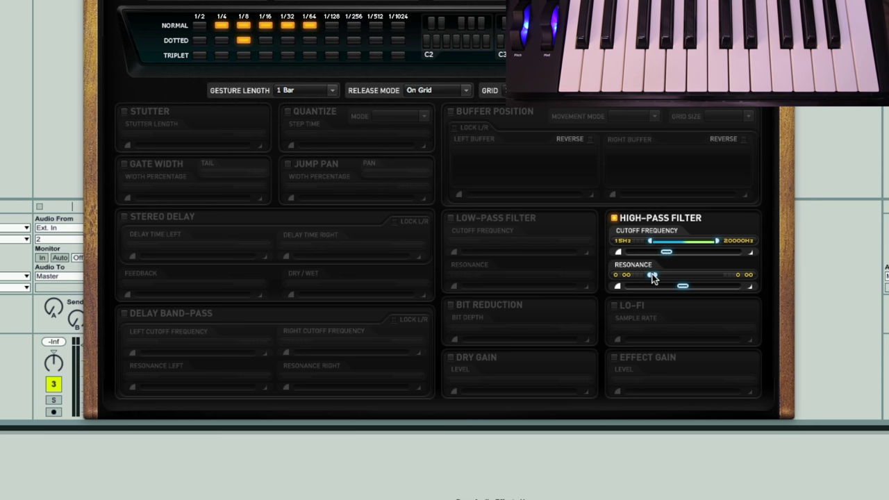
Step: Lock the High-Pass Filter resonance at a single value of 2.46
{"action": "left_click_drag", "start_coordinate": [656, 278], "coordinate": [679, 279]}
{"action": "right_click", "coordinate": [682, 279]}
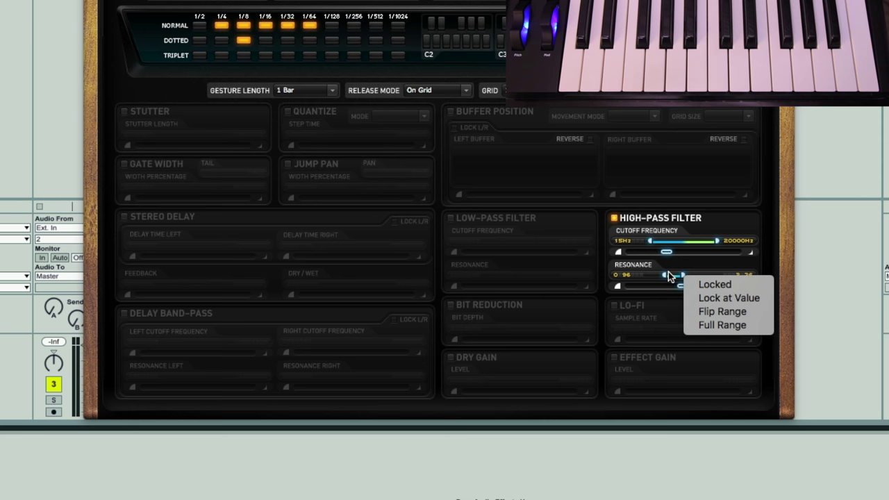
{"action": "left_click", "coordinate": [724, 296]}
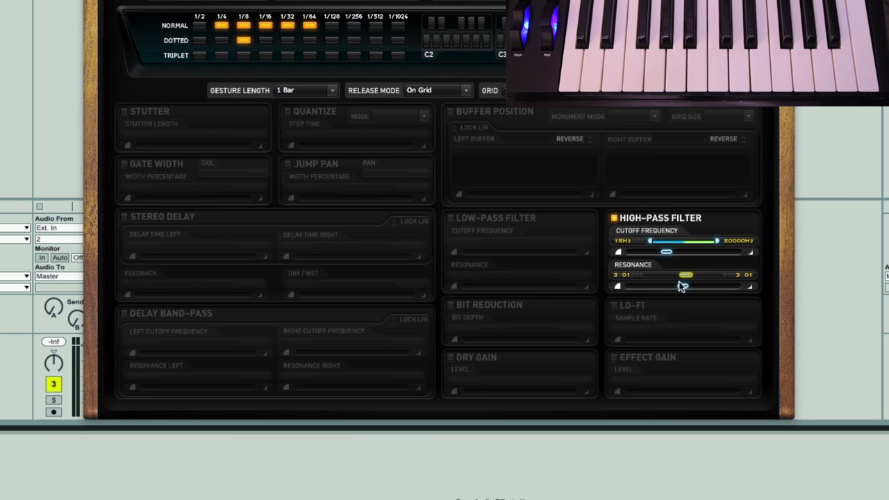
{"action": "mouse_move", "coordinate": [685, 276]}
{"action": "left_mouse_down"}
{"action": "mouse_move", "coordinate": [707, 278]}
{"action": "mouse_move", "coordinate": [662, 276]}
{"action": "mouse_move", "coordinate": [684, 275]}
{"action": "left_mouse_up"}
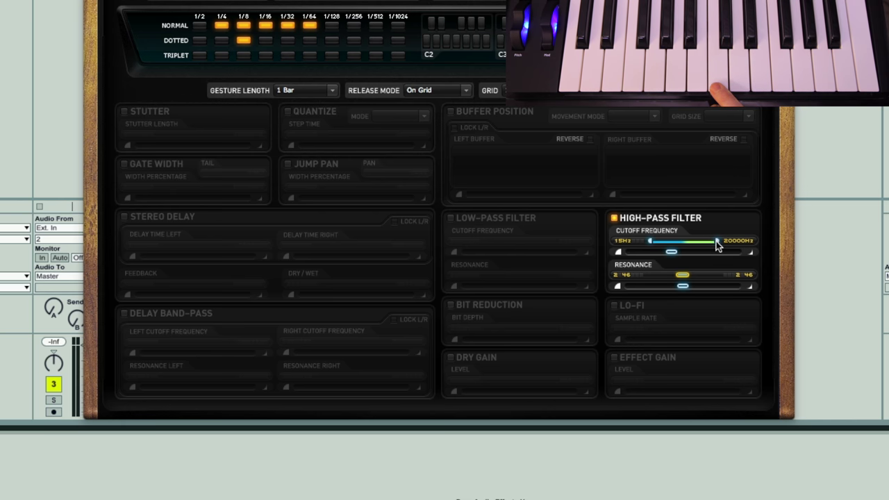
Step: Pull the cutoff range's upper handle down to 7328 Hz, keeping 15 Hz as the bottom
{"action": "left_click_drag", "start_coordinate": [716, 240], "coordinate": [709, 241]}
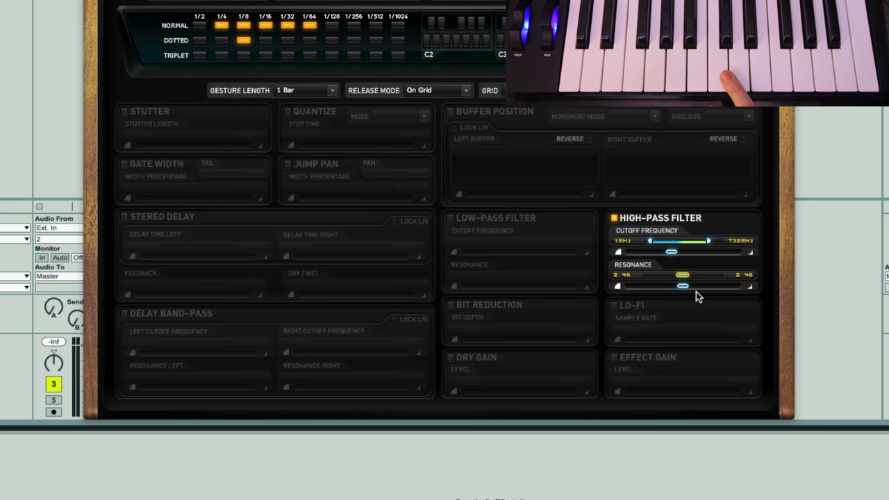
Step: Unlock the resonance back into range mode and drag its low end to 0.00, keeping 2.46 on top
{"action": "right_click", "coordinate": [683, 273]}
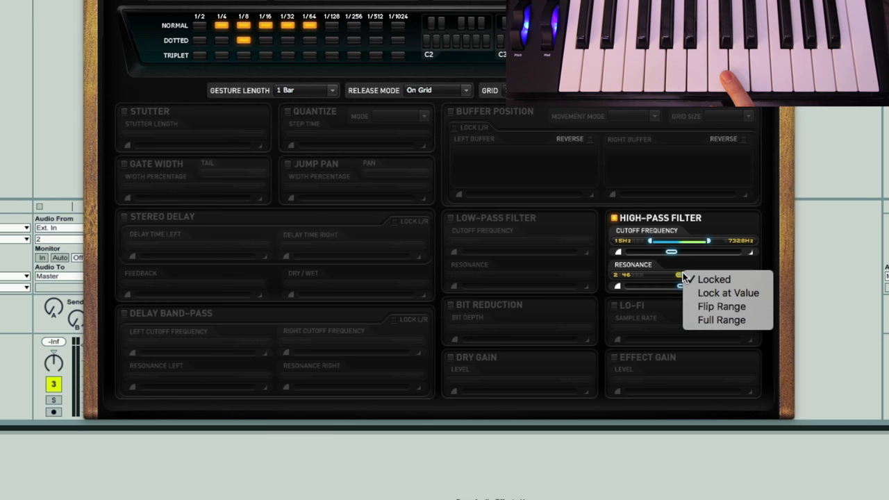
{"action": "left_click", "coordinate": [724, 285]}
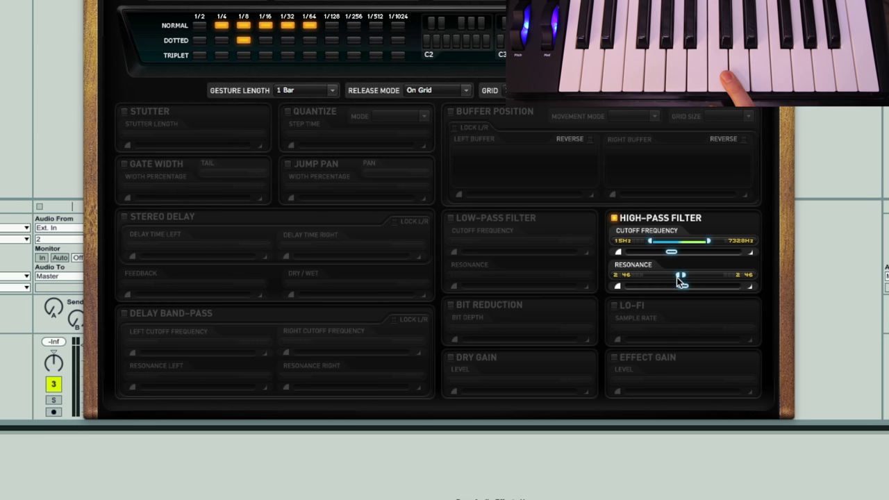
{"action": "left_click_drag", "start_coordinate": [657, 273], "coordinate": [642, 274]}
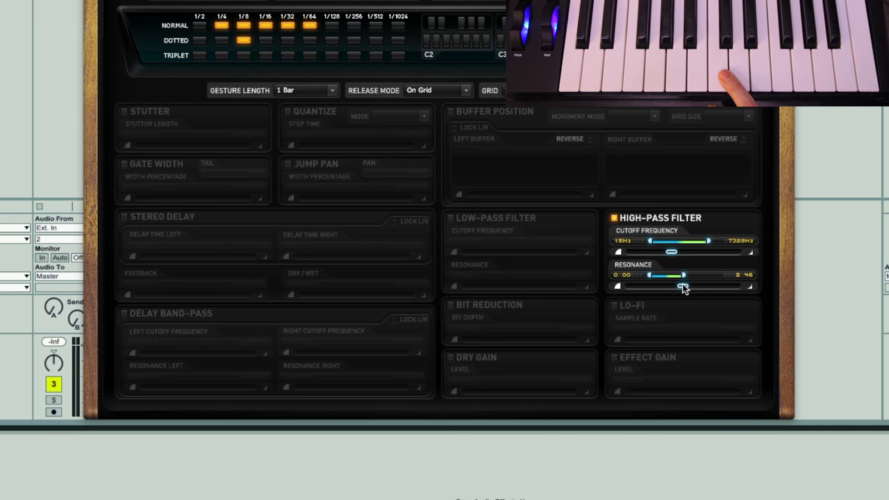
{"action": "left_click_drag", "start_coordinate": [684, 289], "coordinate": [672, 289]}
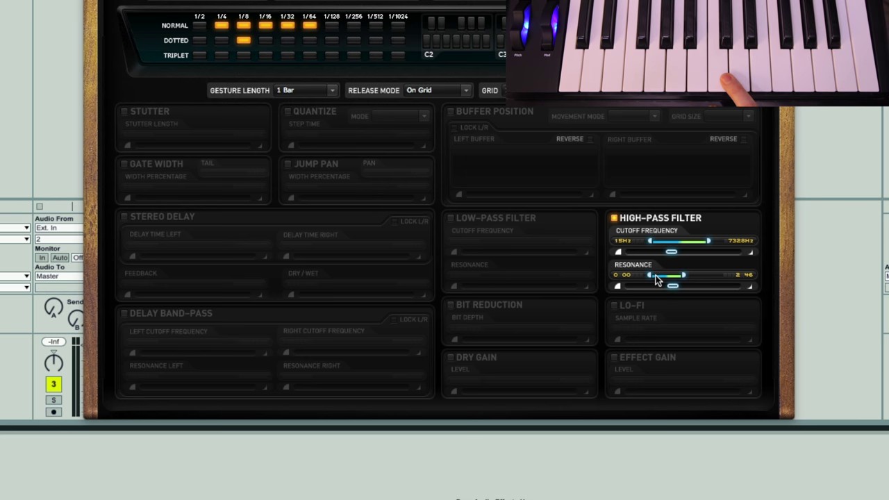